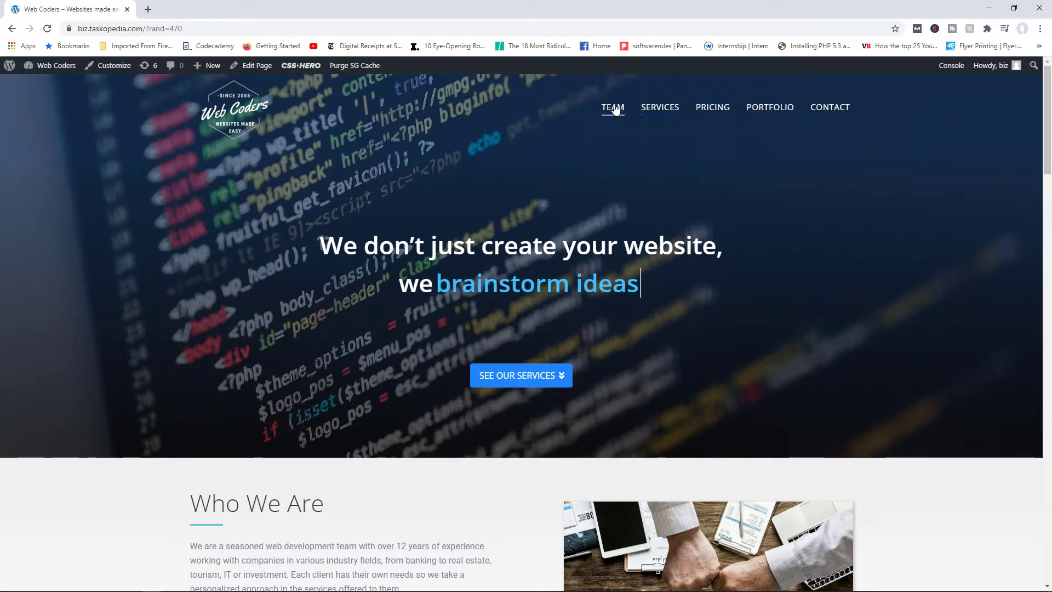
Review the Web Coders home page at full width and in a narrower browser window, and return it to full size
{"action": "left_click_drag", "start_coordinate": [1042, 109], "coordinate": [1042, 273]}
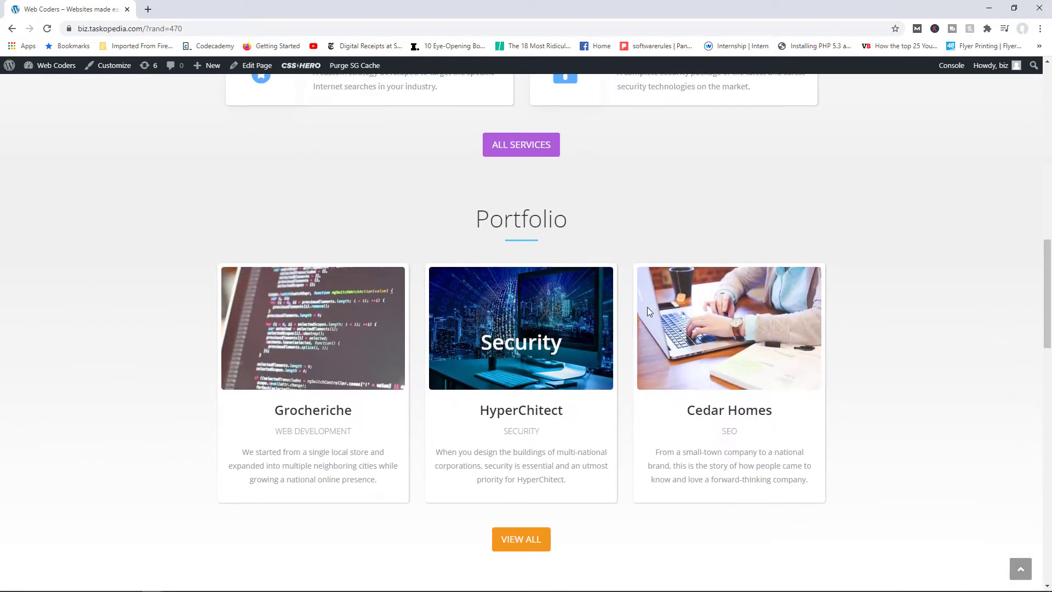
{"action": "left_click_drag", "start_coordinate": [668, 9], "coordinate": [498, 34]}
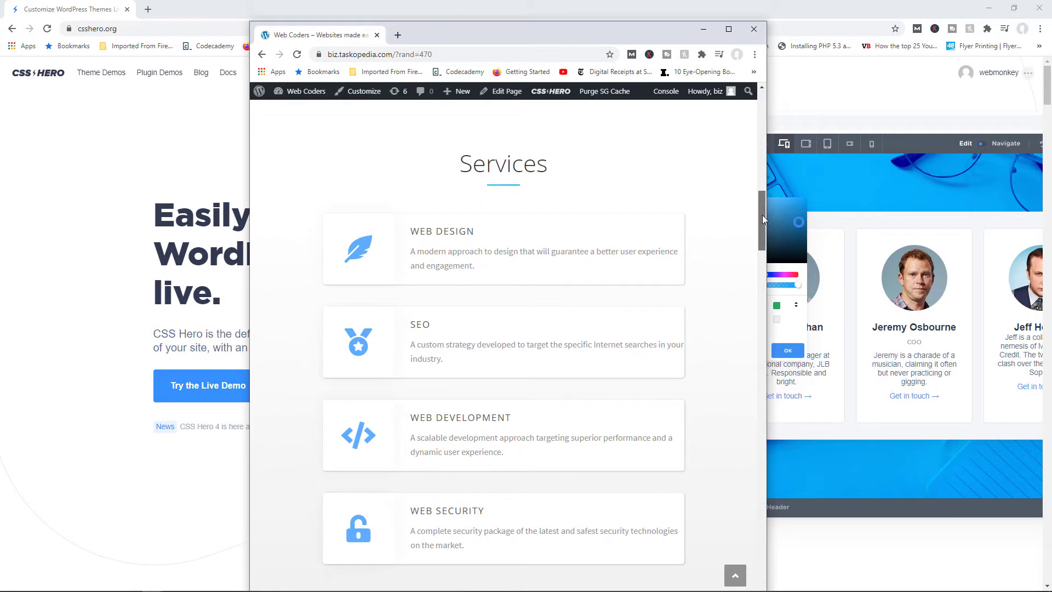
{"action": "mouse_move", "coordinate": [761, 215]}
{"action": "left_mouse_down"}
{"action": "mouse_move", "coordinate": [760, 230]}
{"action": "mouse_move", "coordinate": [761, 212]}
{"action": "left_mouse_up"}
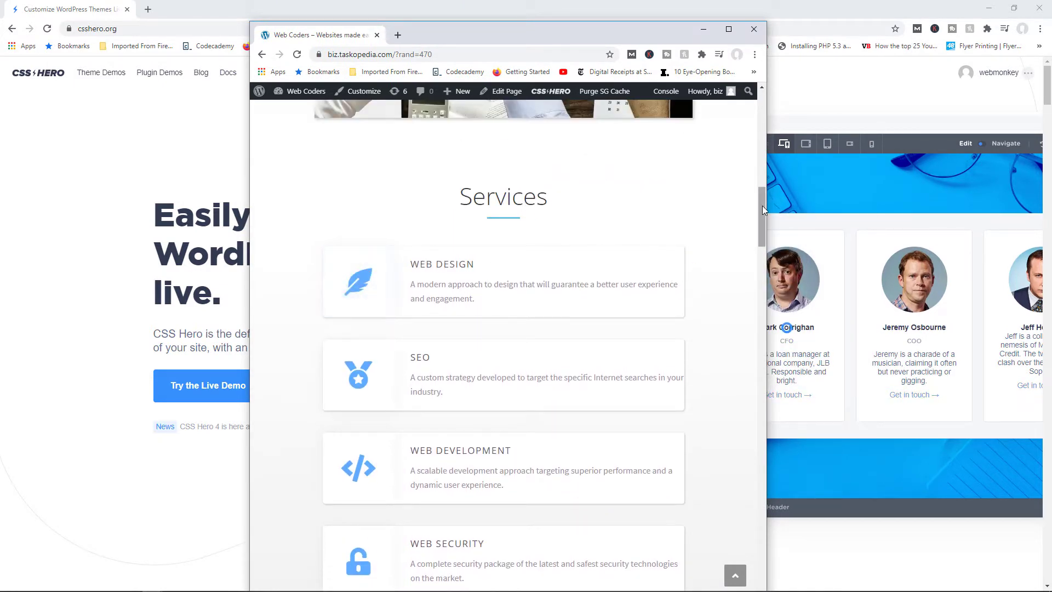
{"action": "left_click_drag", "start_coordinate": [763, 210], "coordinate": [764, 113]}
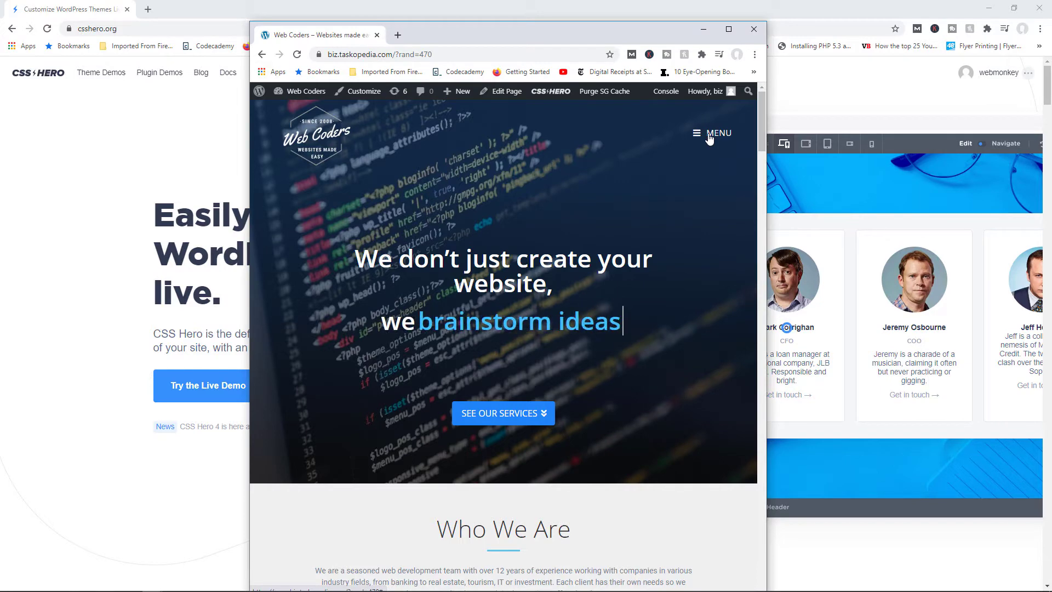
{"action": "left_click", "coordinate": [728, 29]}
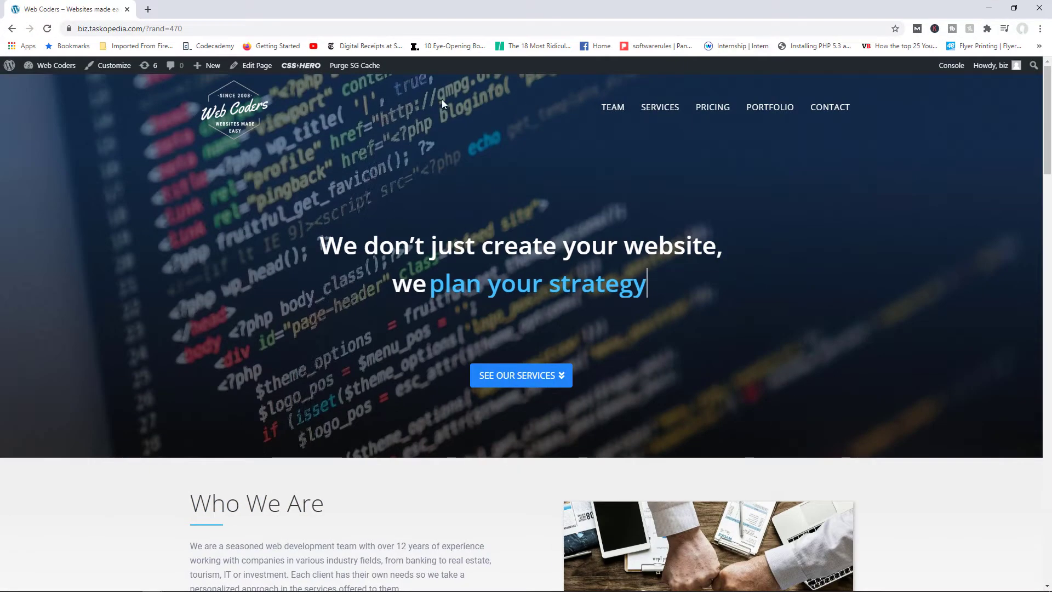
Launch the CSS Hero editor on the Web Coders home page
{"action": "left_click", "coordinate": [300, 68]}
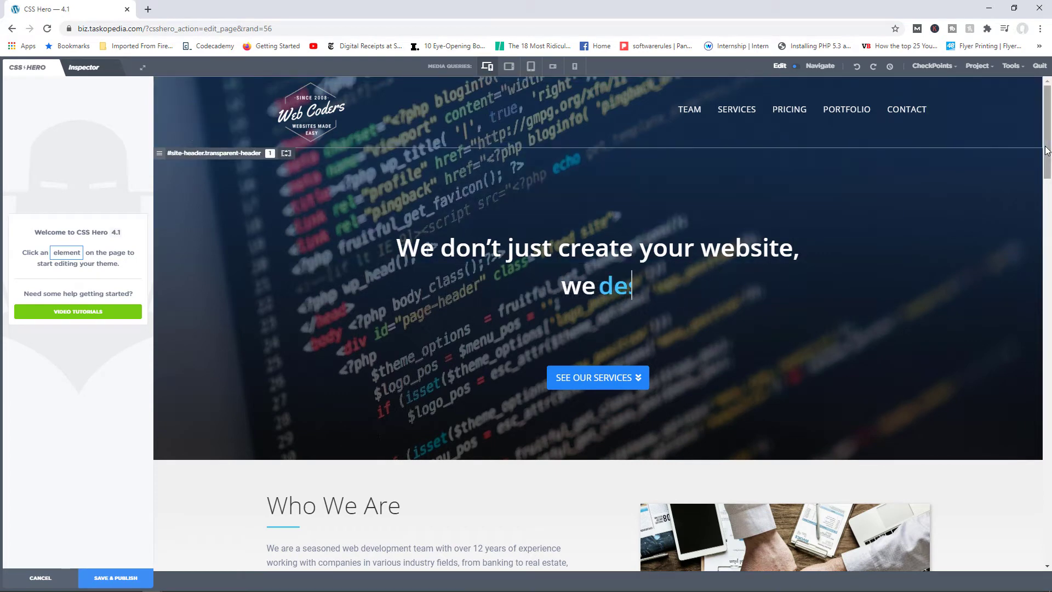
{"action": "scroll", "coordinate": [1041, 137], "scroll_direction": "down", "scroll_amount": 1}
{"action": "scroll", "coordinate": [1050, 133], "scroll_direction": "up", "scroll_amount": 1}
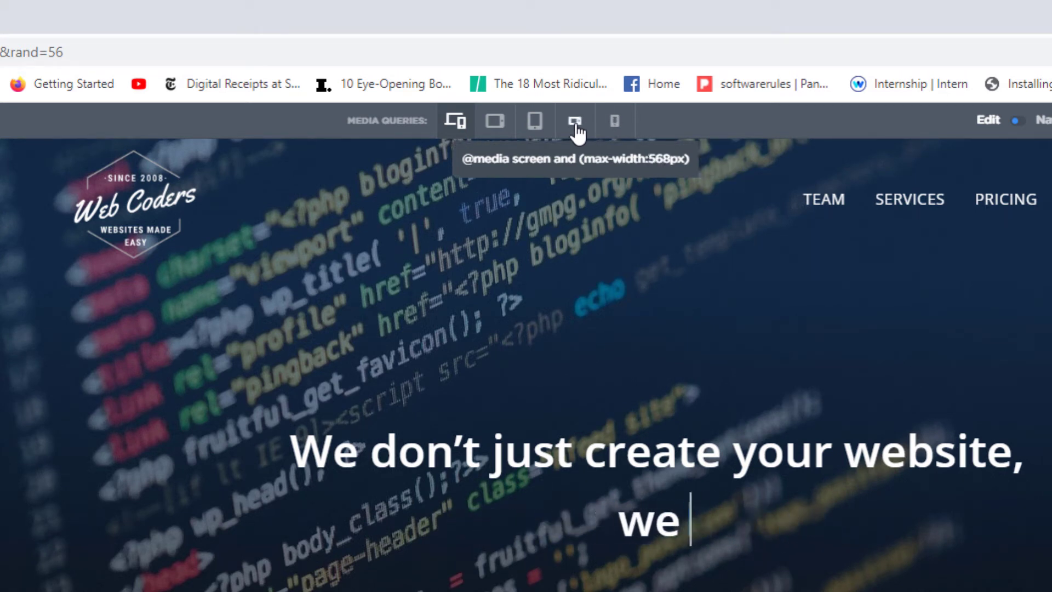
Preview the home page under the landscape tablet, 768px and 320px media queries, examining the header menu and Services layout
{"action": "left_click", "coordinate": [504, 127]}
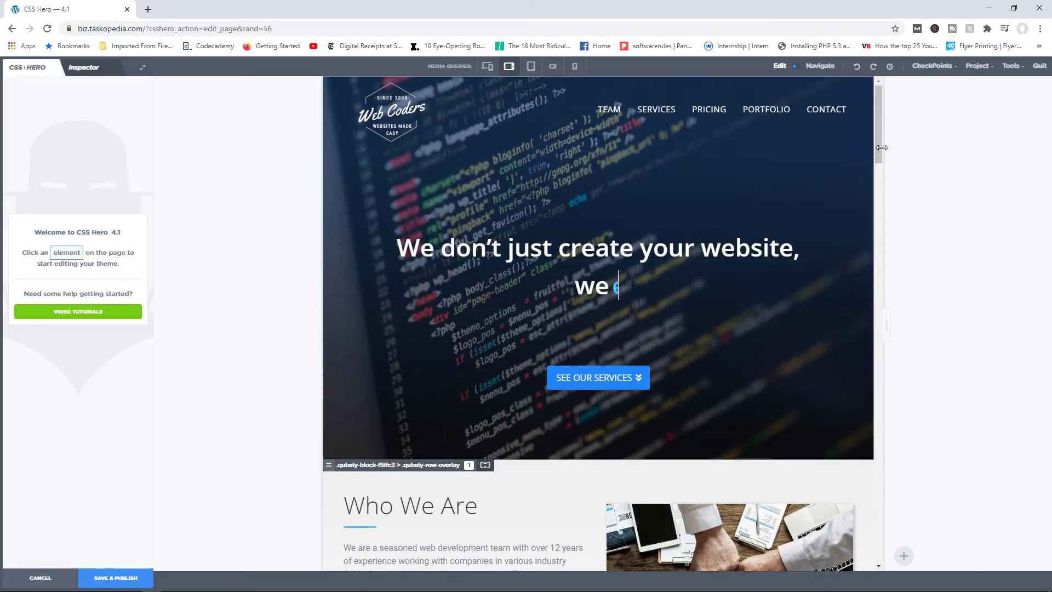
{"action": "mouse_move", "coordinate": [878, 148]}
{"action": "left_mouse_down"}
{"action": "mouse_move", "coordinate": [878, 356]}
{"action": "mouse_move", "coordinate": [878, 133]}
{"action": "left_mouse_up"}
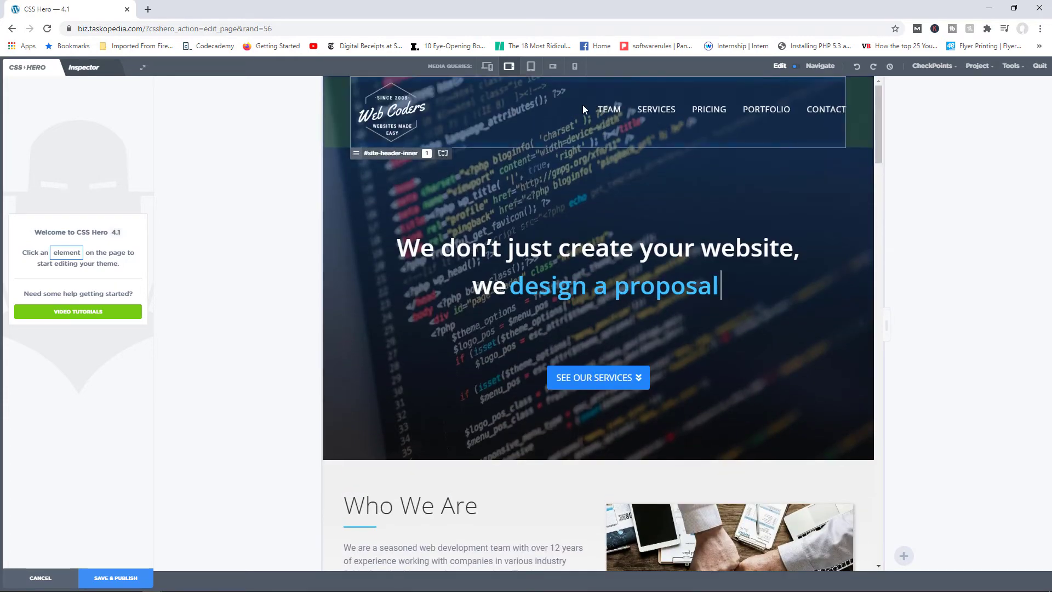
{"action": "left_click", "coordinate": [531, 67]}
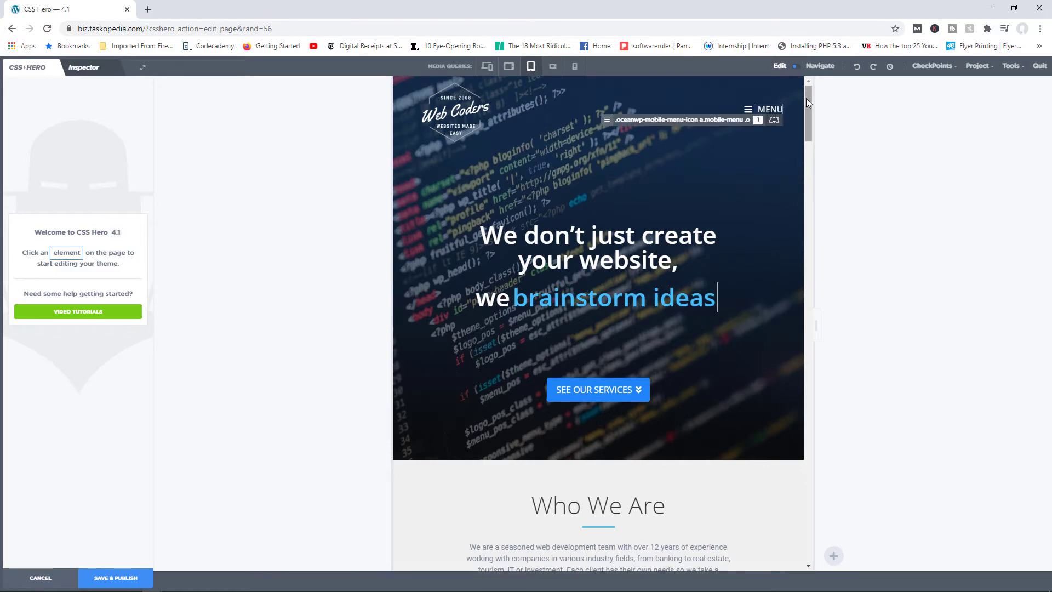
{"action": "mouse_move", "coordinate": [806, 98]}
{"action": "left_mouse_down"}
{"action": "mouse_move", "coordinate": [806, 306]}
{"action": "mouse_move", "coordinate": [806, 94]}
{"action": "left_mouse_up"}
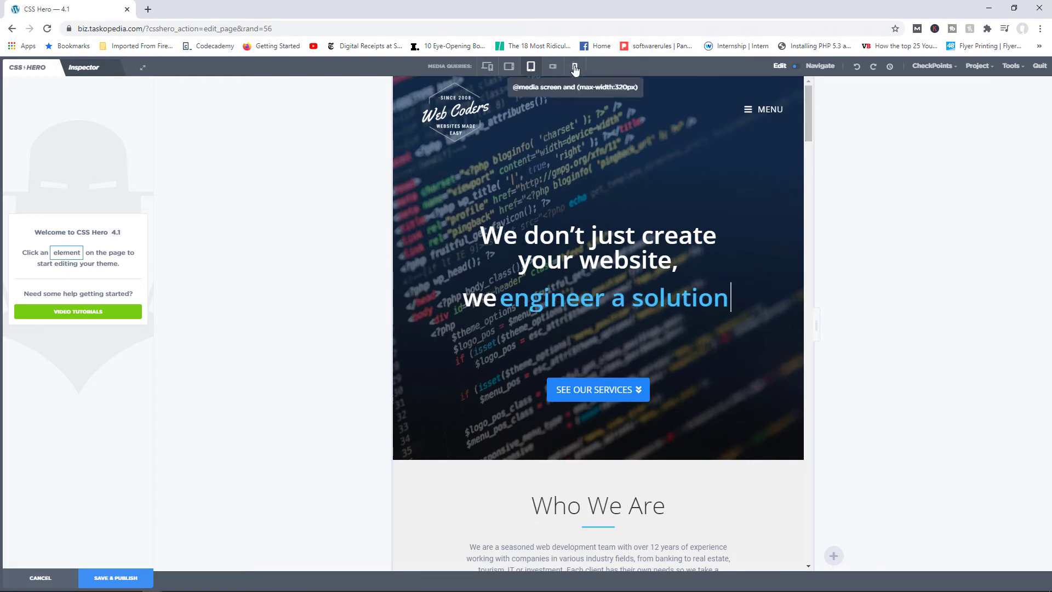
{"action": "left_click", "coordinate": [575, 67]}
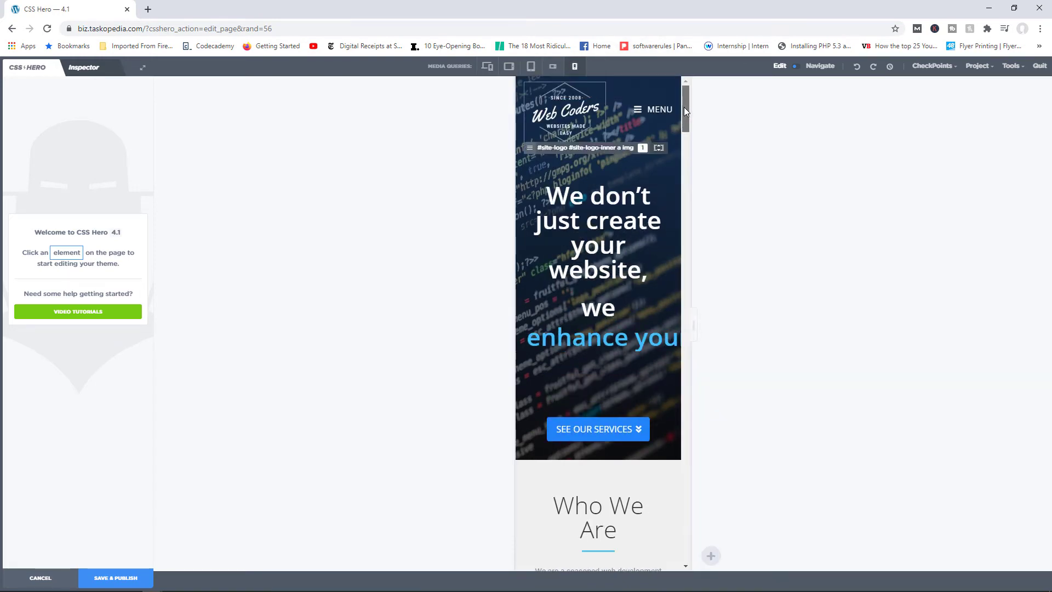
{"action": "left_click_drag", "start_coordinate": [684, 107], "coordinate": [672, 192]}
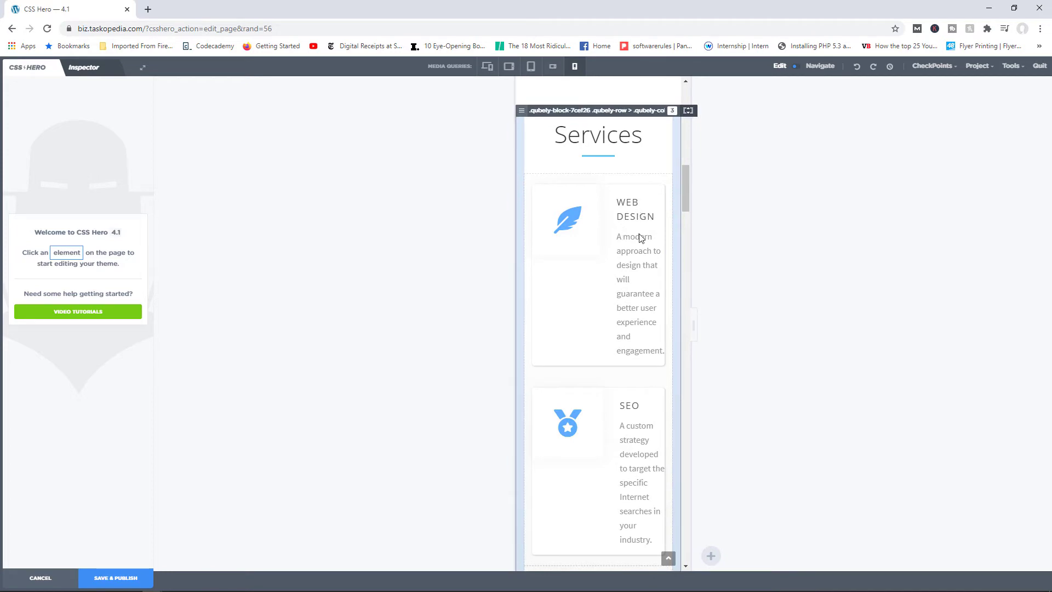
{"action": "left_click_drag", "start_coordinate": [686, 184], "coordinate": [685, 101]}
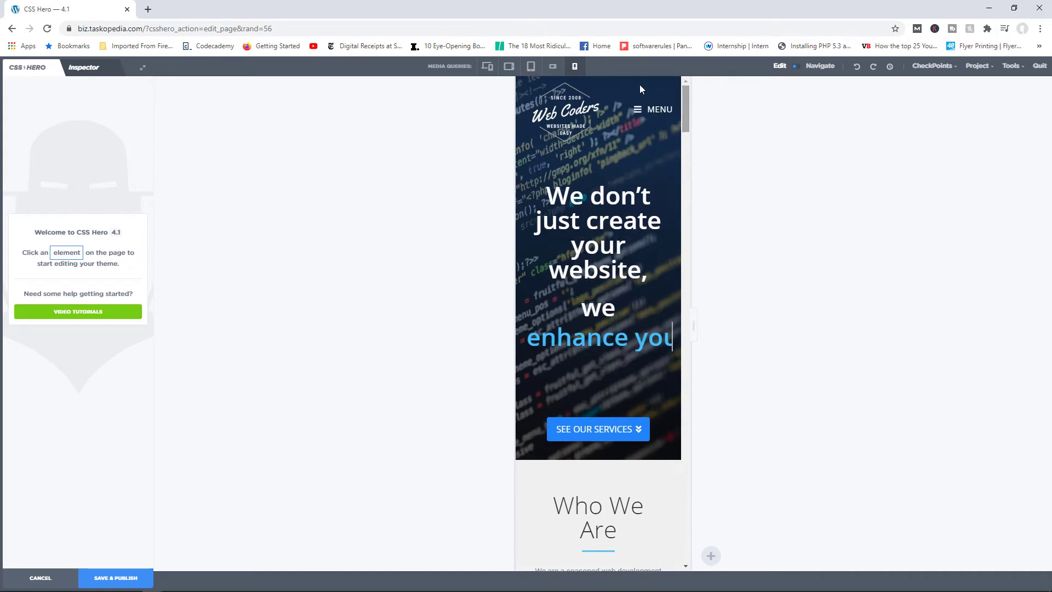
Under the max-width 768px media query, set the "Who We Are" heading's text color to red, rgb(213, 28, 28)
{"action": "left_click", "coordinate": [514, 70]}
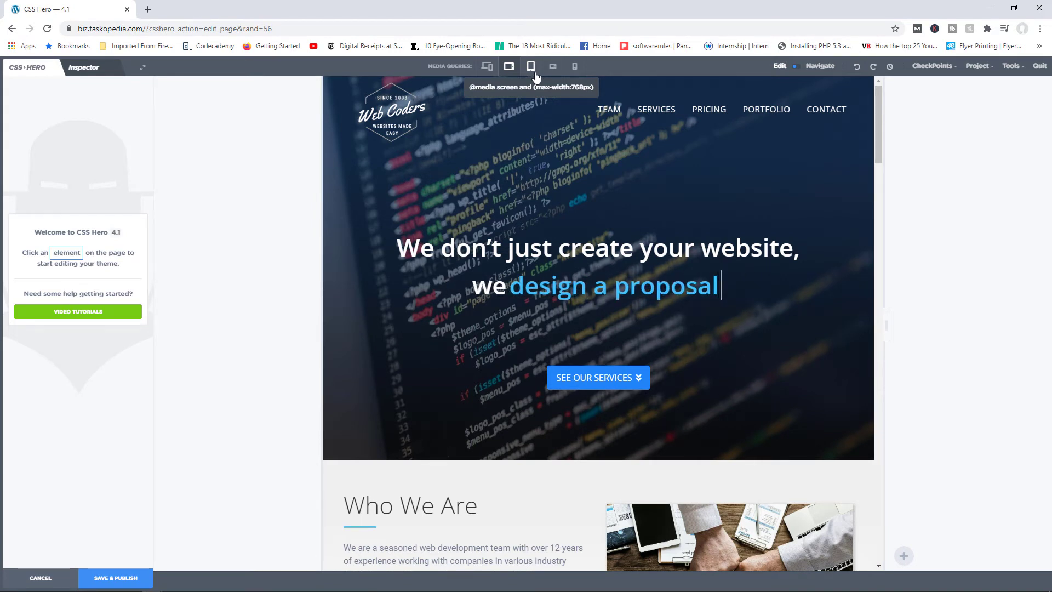
{"action": "left_click", "coordinate": [532, 70]}
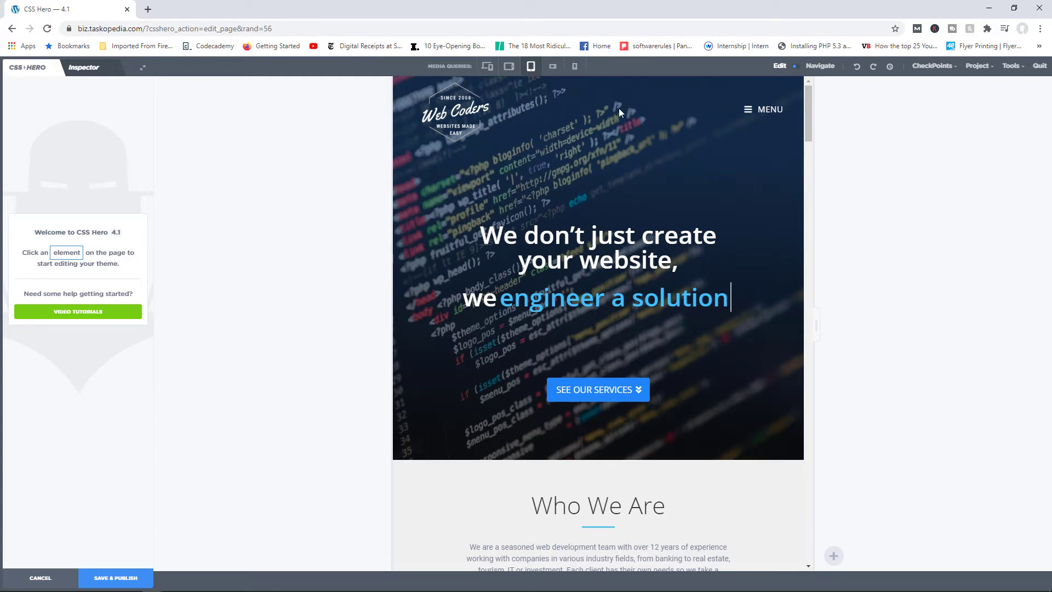
{"action": "scroll", "coordinate": [807, 112], "scroll_direction": "down", "scroll_amount": 3}
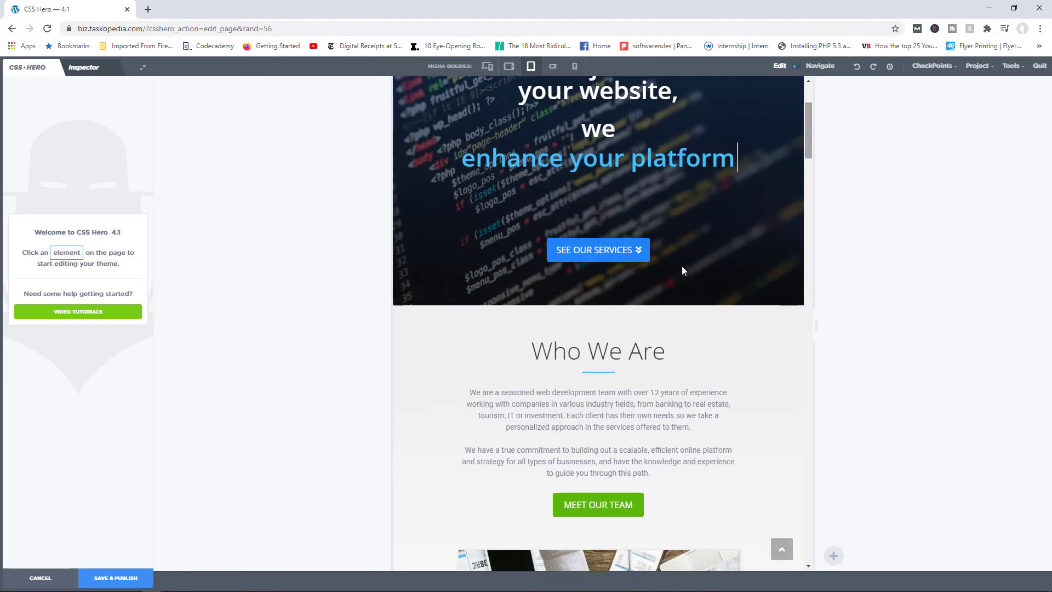
{"action": "left_click", "coordinate": [608, 362]}
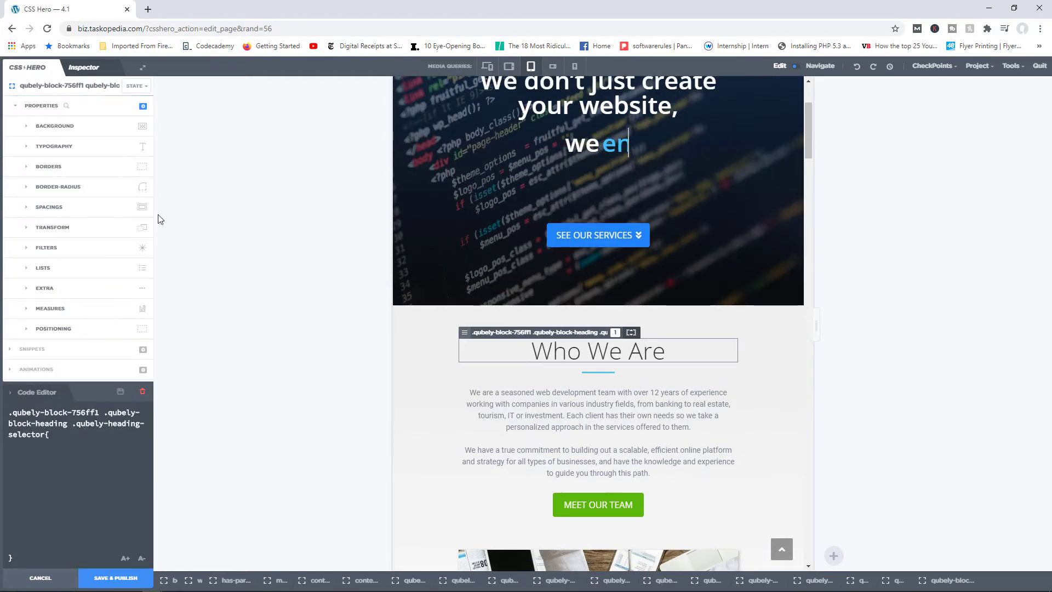
{"action": "left_click", "coordinate": [80, 146]}
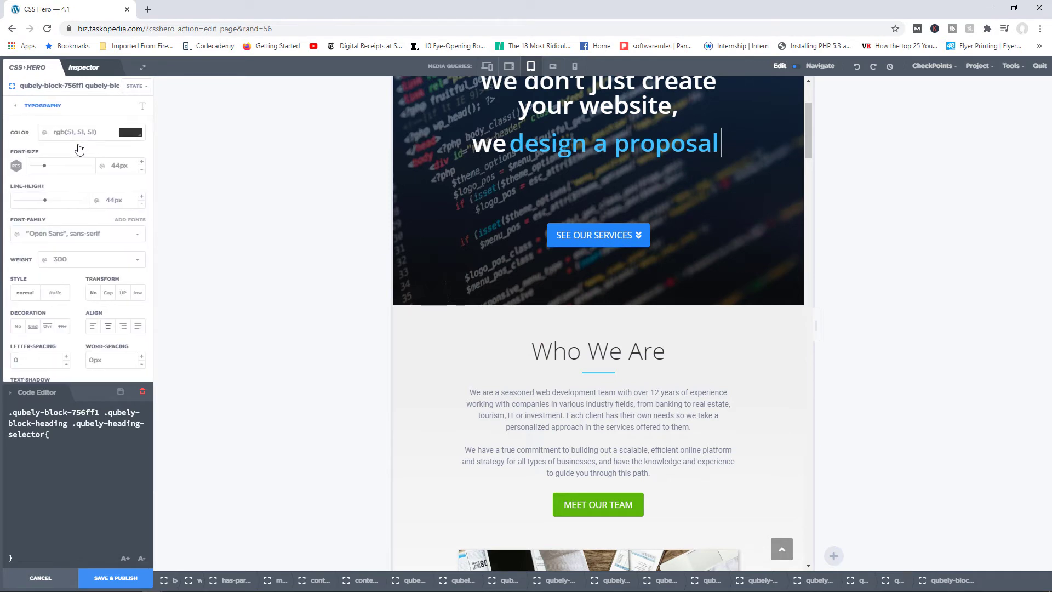
{"action": "left_click", "coordinate": [133, 134]}
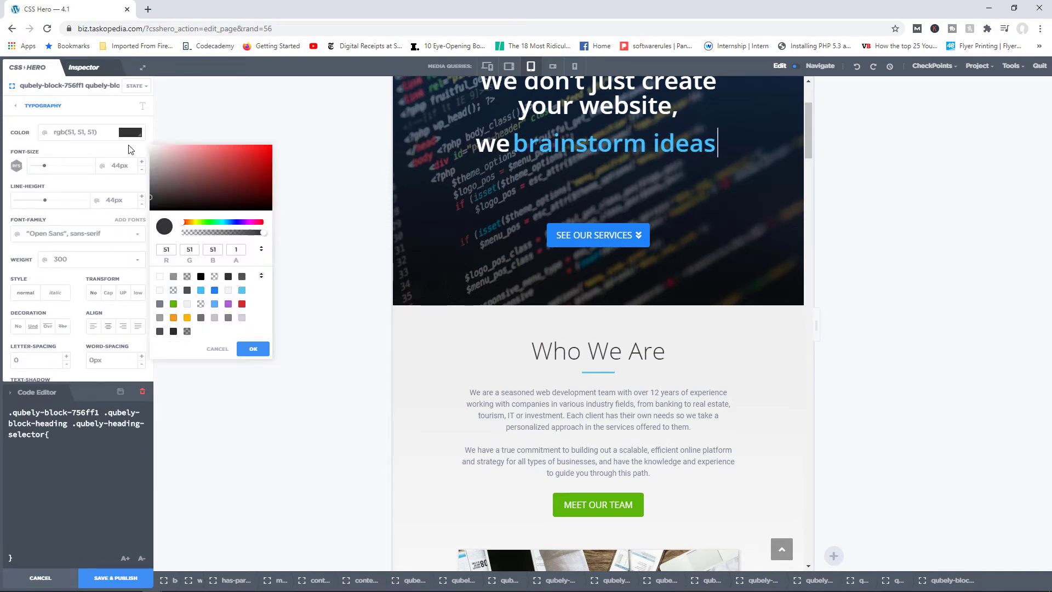
{"action": "left_click", "coordinate": [256, 156]}
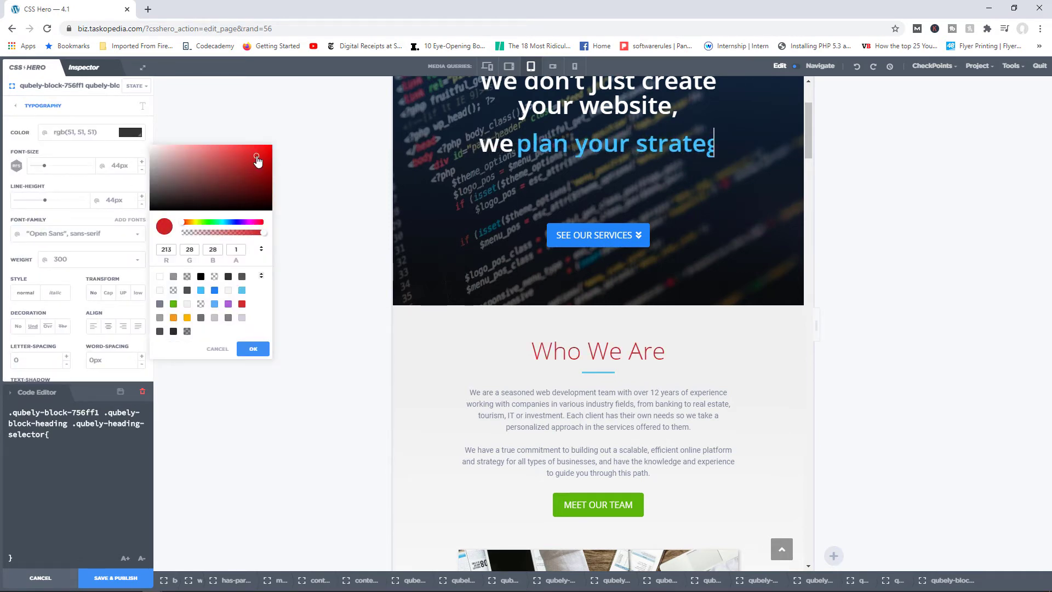
{"action": "left_click", "coordinate": [251, 349]}
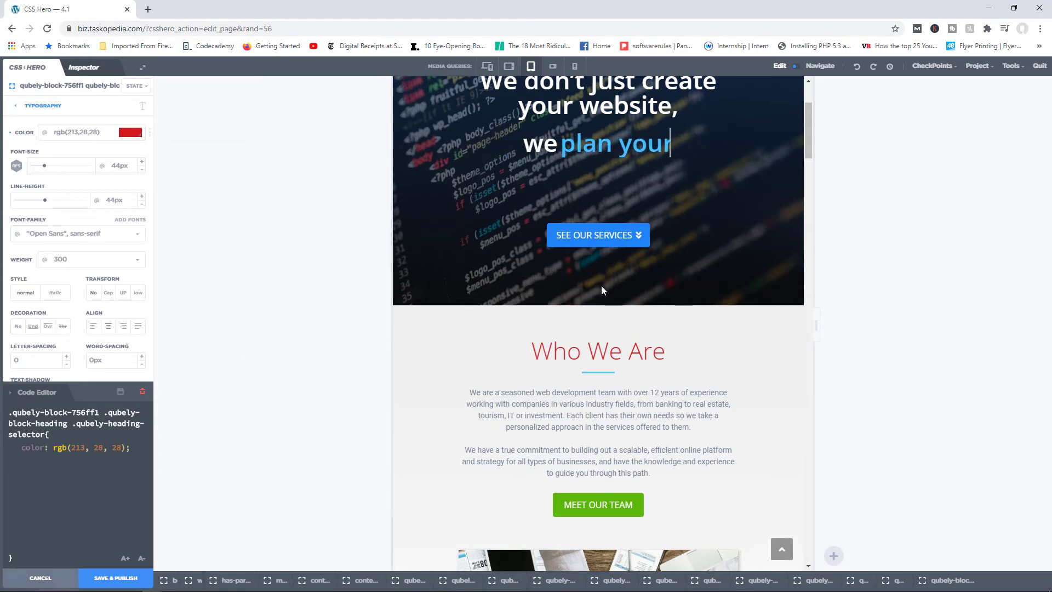
Compare the "Who We Are" heading's color under the 568px, 320px and landscape tablet media queries
{"action": "left_click", "coordinate": [553, 68]}
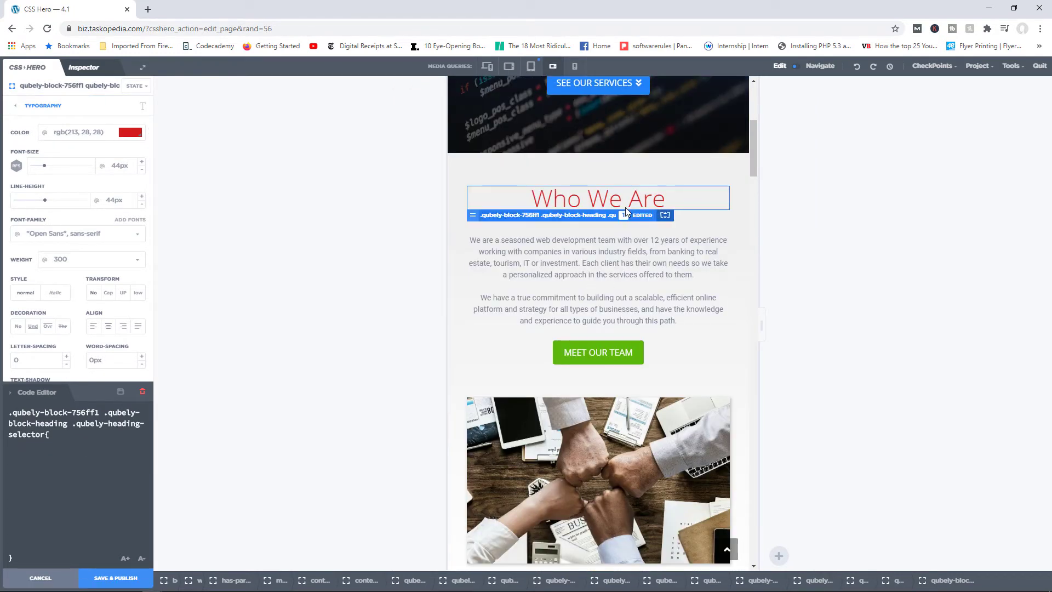
{"action": "left_click", "coordinate": [575, 68]}
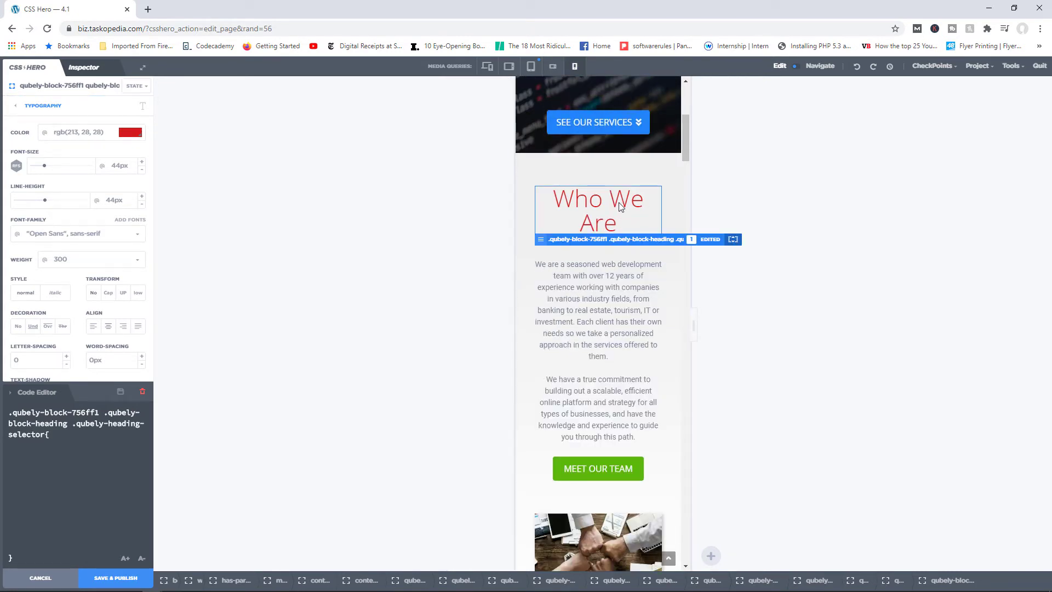
{"action": "left_click", "coordinate": [510, 67]}
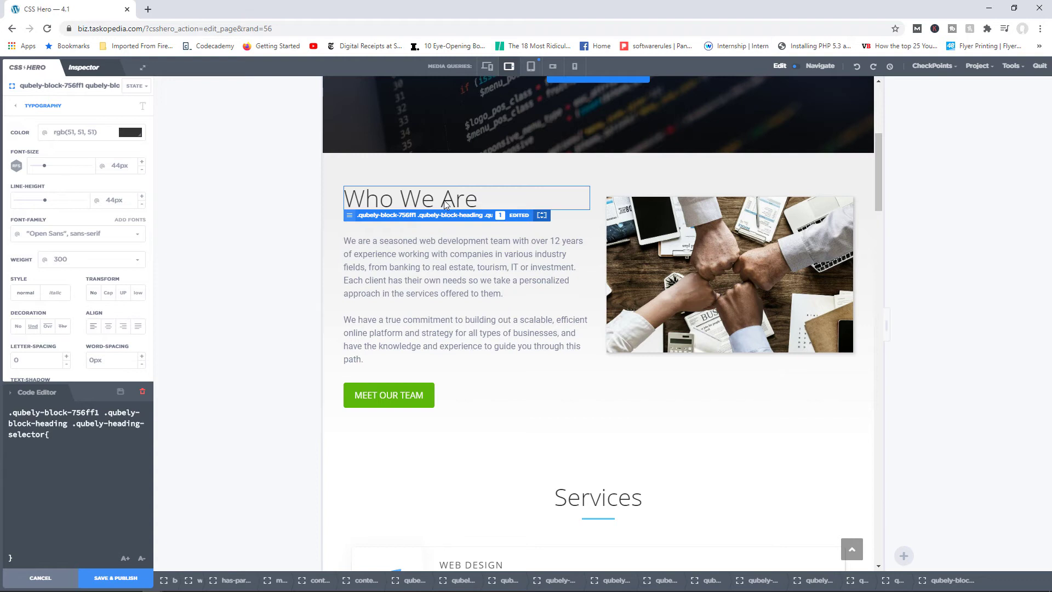
{"action": "left_click", "coordinate": [551, 72]}
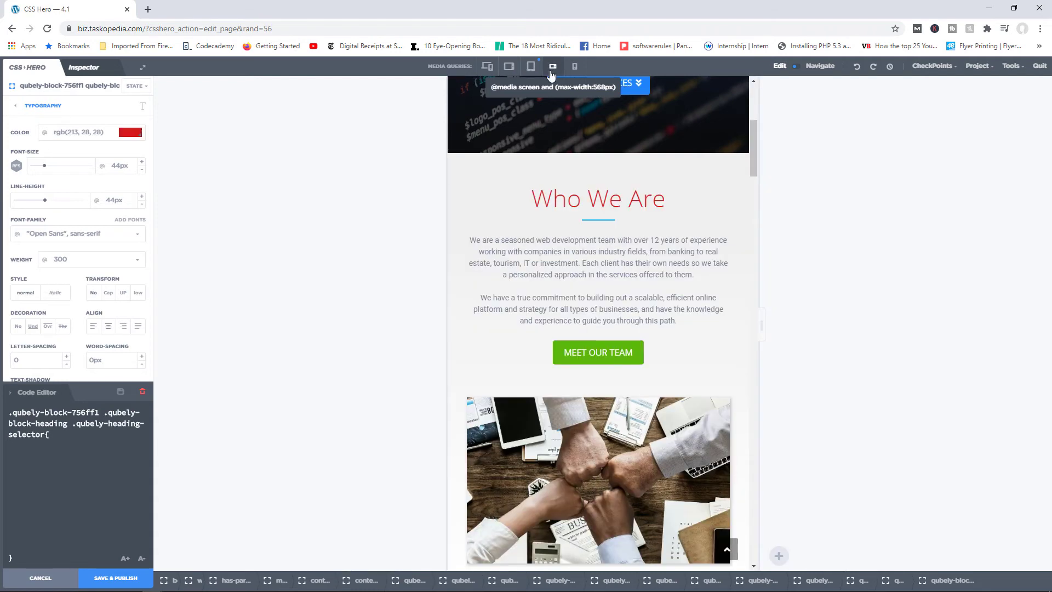
In the view for all devices, set the "Who We Are" heading's font size to 70px and restrict it to desktop only
{"action": "left_click", "coordinate": [486, 71]}
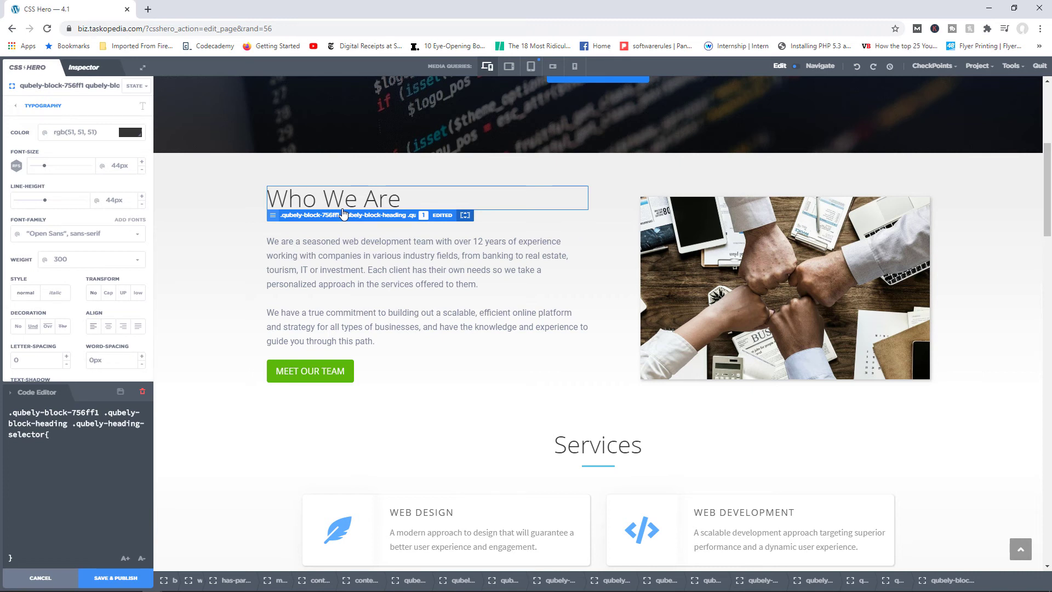
{"action": "left_click", "coordinate": [142, 164]}
{"action": "left_click", "coordinate": [142, 163]}
{"action": "left_click", "coordinate": [142, 163]}
{"action": "left_click", "coordinate": [142, 163]}
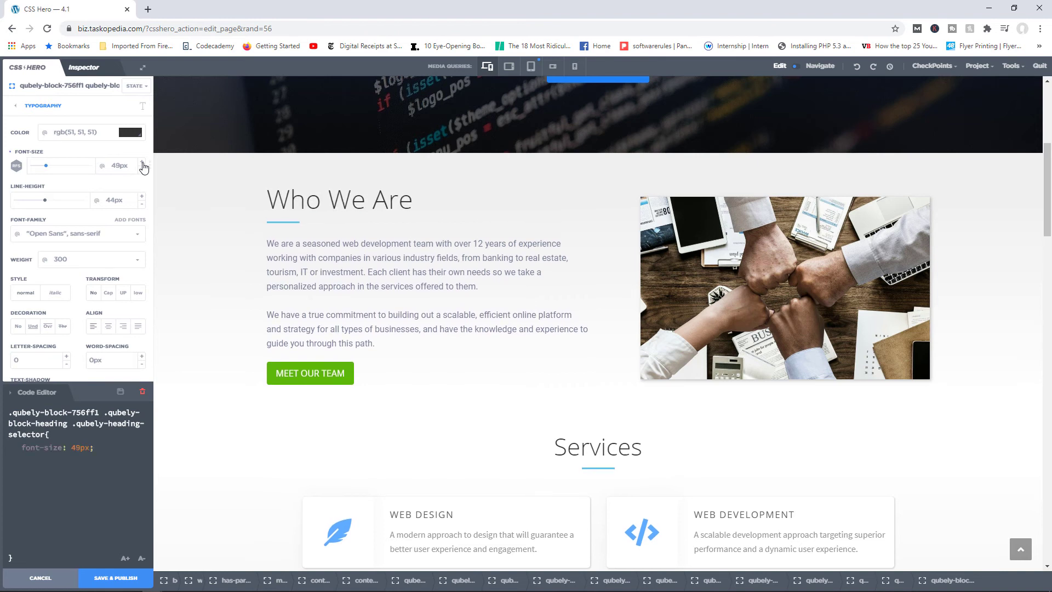
{"action": "left_click", "coordinate": [142, 163]}
{"action": "triple_click", "coordinate": [142, 164]}
{"action": "triple_click", "coordinate": [142, 164]}
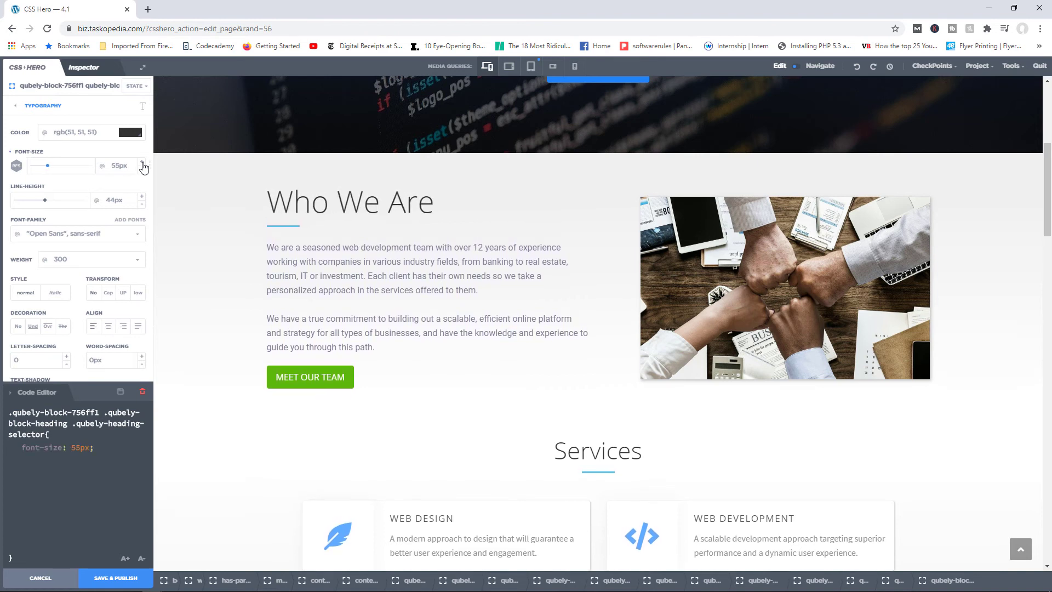
{"action": "triple_click", "coordinate": [142, 163]}
{"action": "triple_click", "coordinate": [142, 164]}
{"action": "left_click", "coordinate": [142, 164]}
{"action": "left_click", "coordinate": [142, 164]}
{"action": "left_click", "coordinate": [142, 164]}
{"action": "left_click", "coordinate": [142, 164]}
{"action": "left_click", "coordinate": [142, 164]}
{"action": "left_click", "coordinate": [142, 164]}
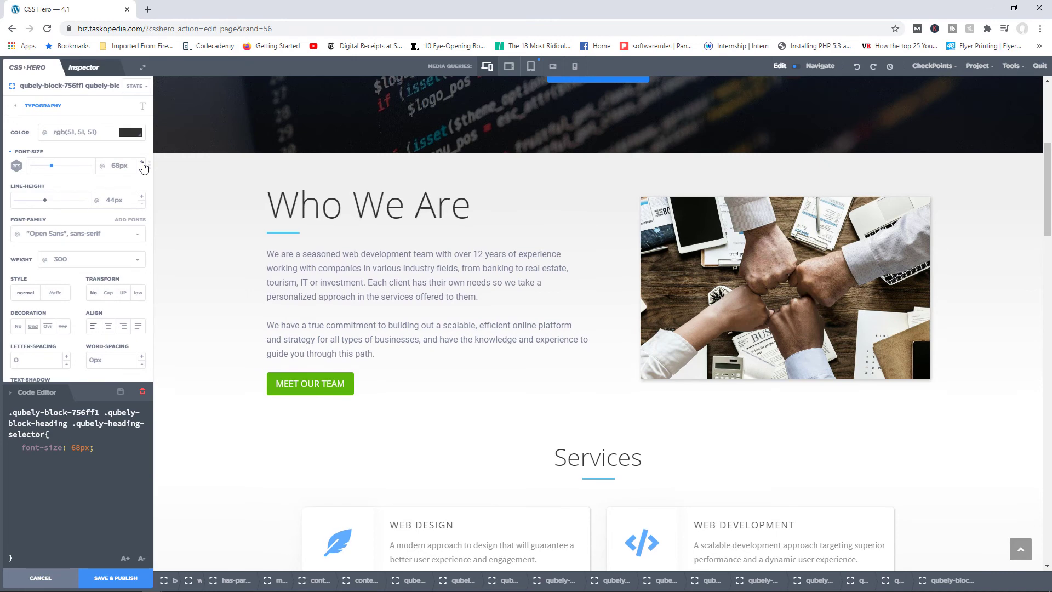
{"action": "left_click", "coordinate": [141, 164]}
{"action": "left_click", "coordinate": [142, 164]}
{"action": "left_click", "coordinate": [142, 164]}
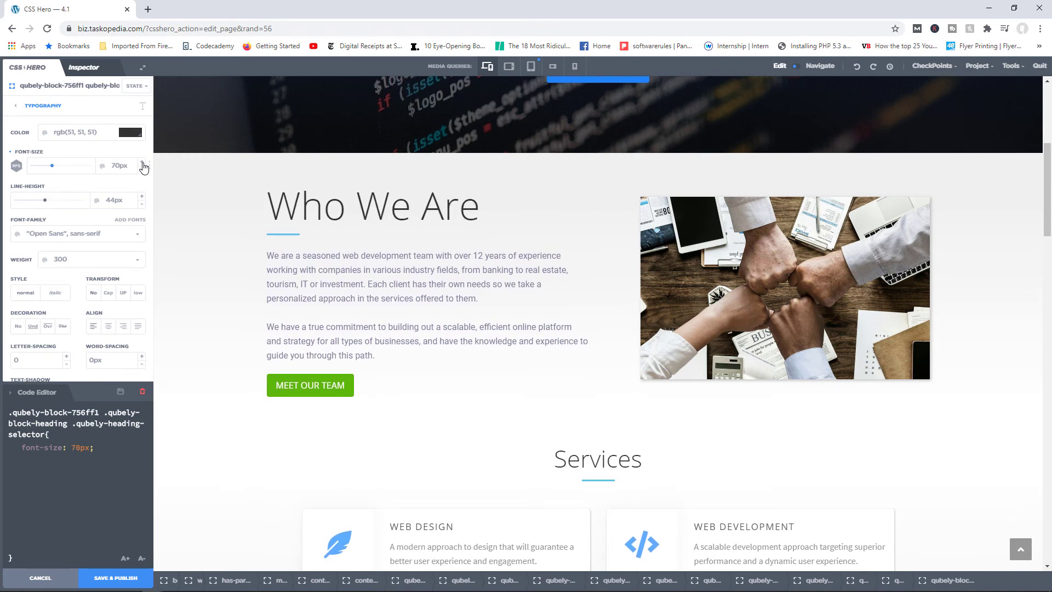
{"action": "left_click", "coordinate": [148, 167]}
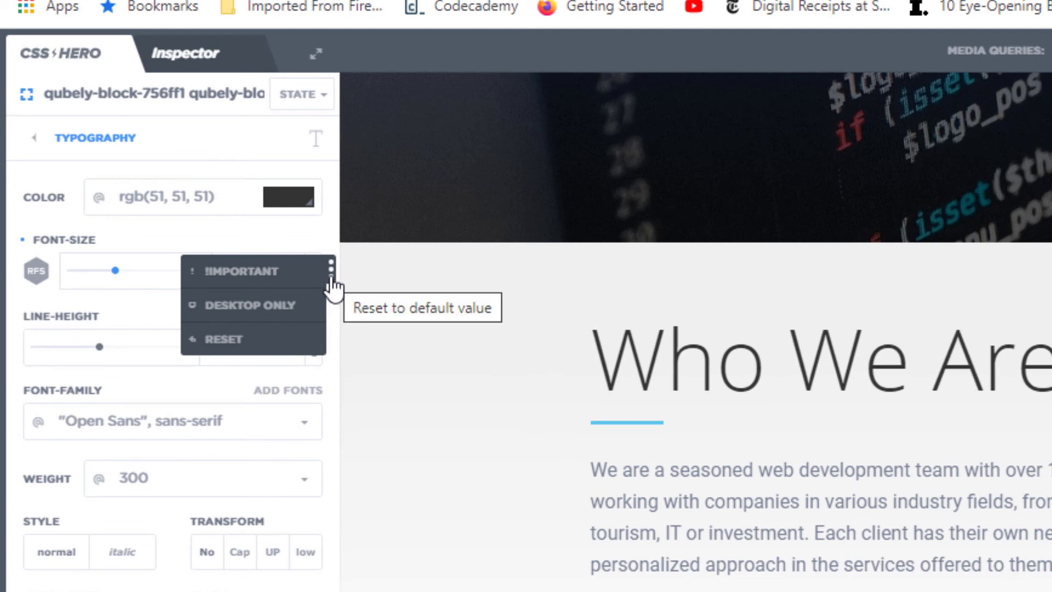
{"action": "left_click", "coordinate": [279, 312]}
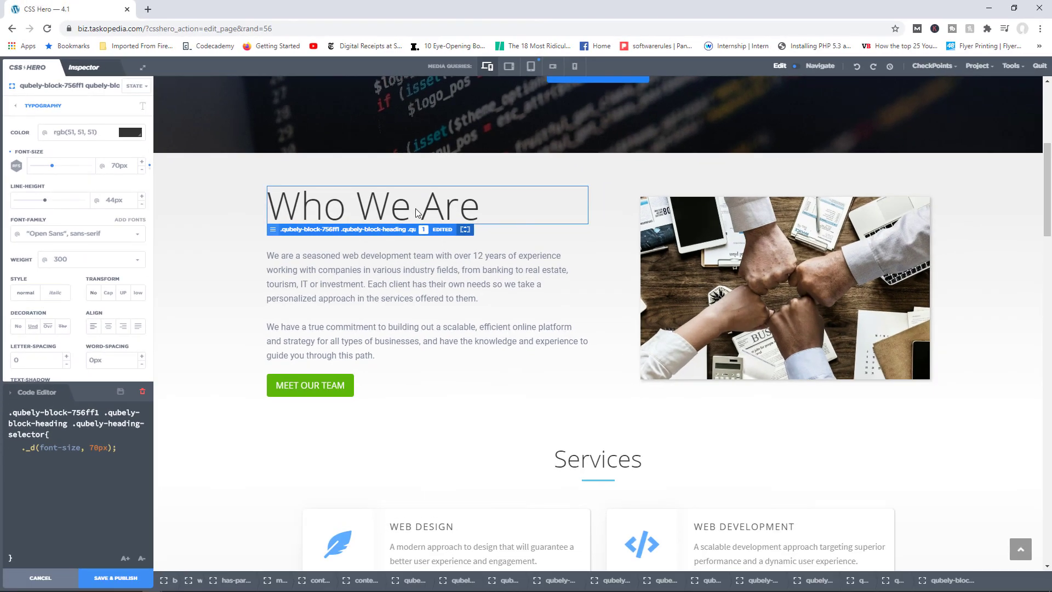
Check the heading's font size under the landscape tablet, 768px and 568px media queries, and return to the view for all devices
{"action": "left_click", "coordinate": [510, 74]}
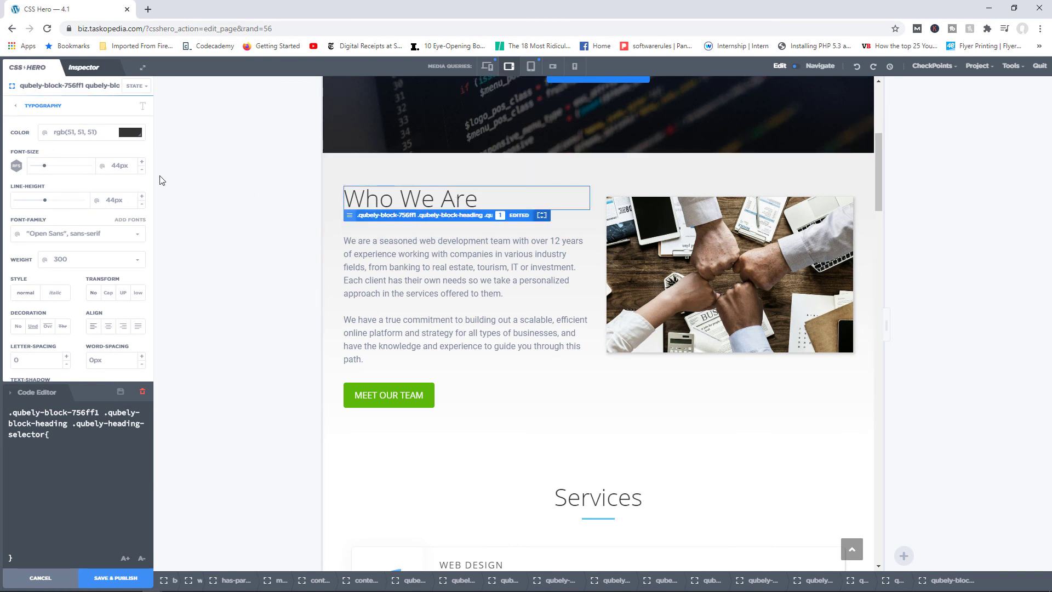
{"action": "left_click", "coordinate": [531, 66]}
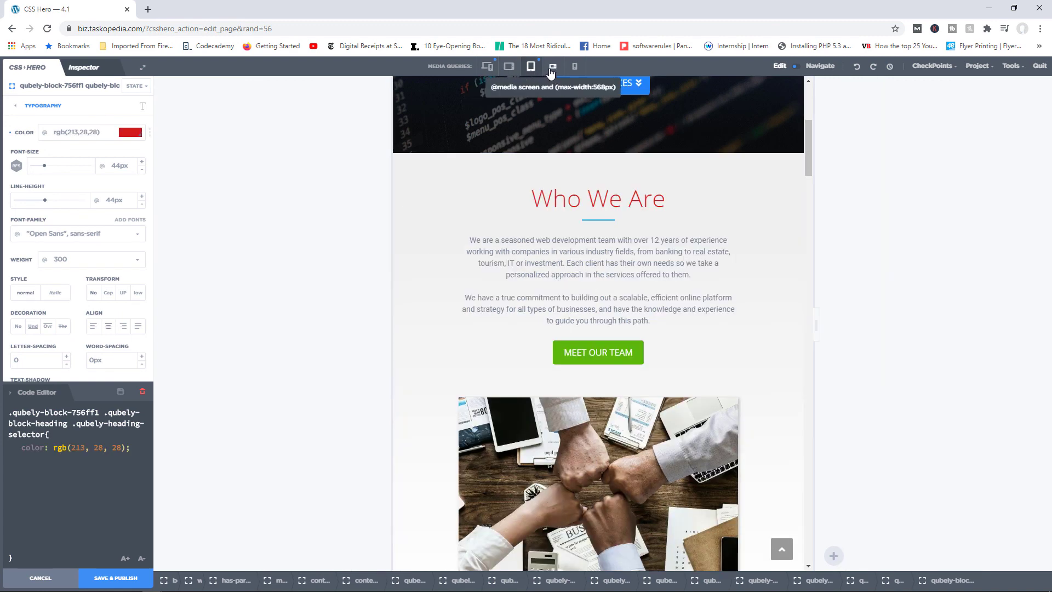
{"action": "left_click", "coordinate": [552, 66]}
{"action": "left_click", "coordinate": [487, 66]}
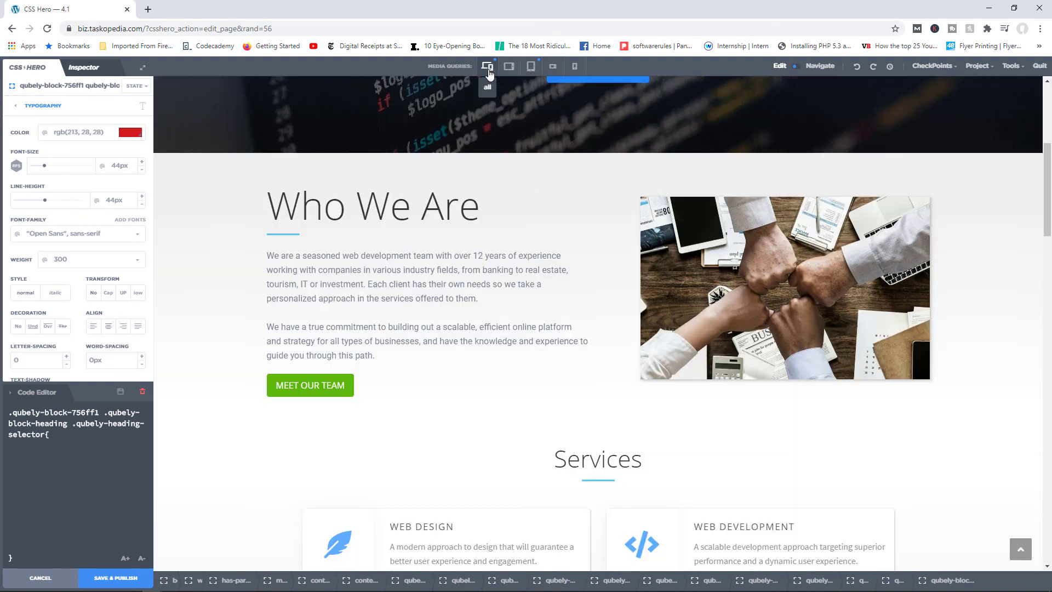